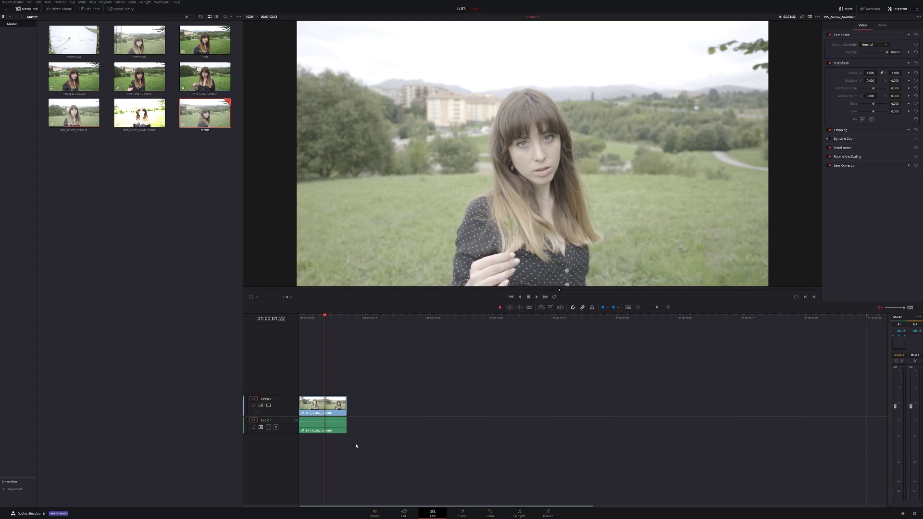
# - Deselect the SLOG2 clip in the Media Pool and switch to the Color page
pyautogui.click(207, 216)
pyautogui.click(491, 513)
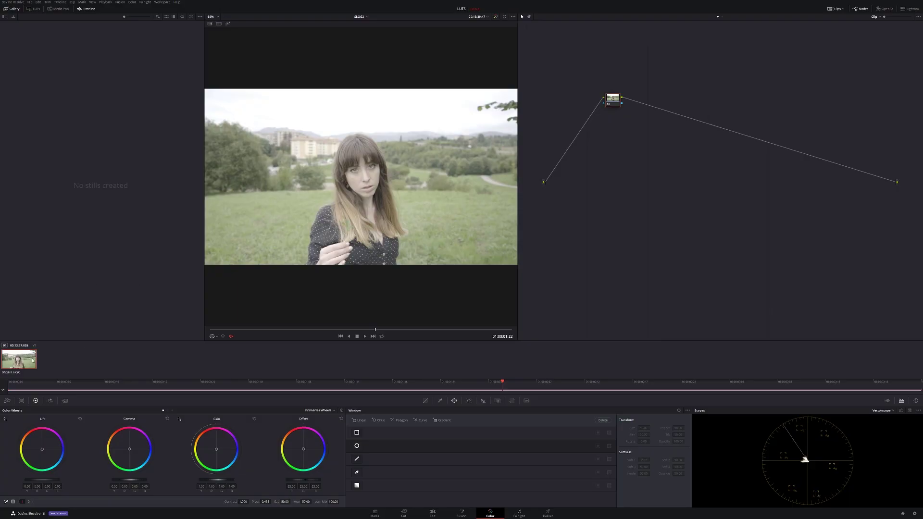
# - Move corrector node 01 down and left, next to the input in the node graph
pyautogui.moveTo(612, 98)
pyautogui.mouseDown()
pyautogui.moveTo(582, 173)
pyautogui.moveTo(567, 178)
pyautogui.mouseUp()
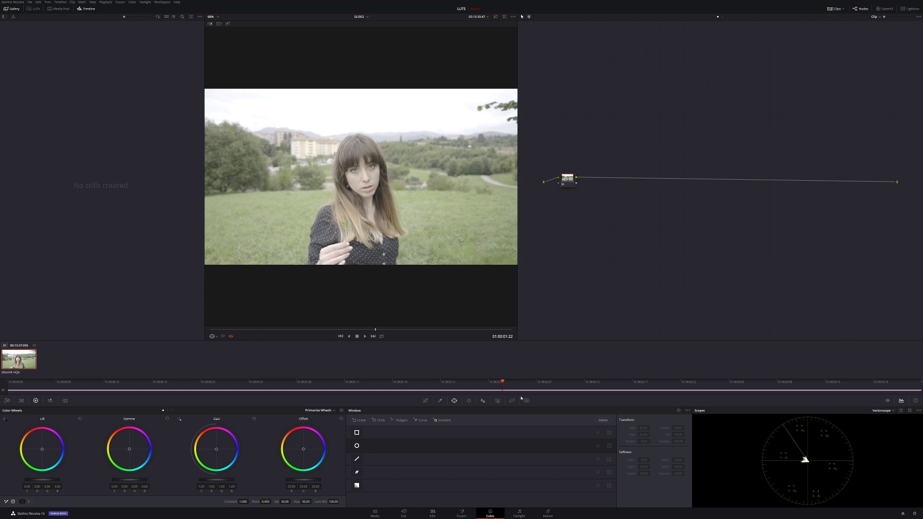
# - Switch the scopes panel to the Waveform display
pyautogui.click(893, 410)
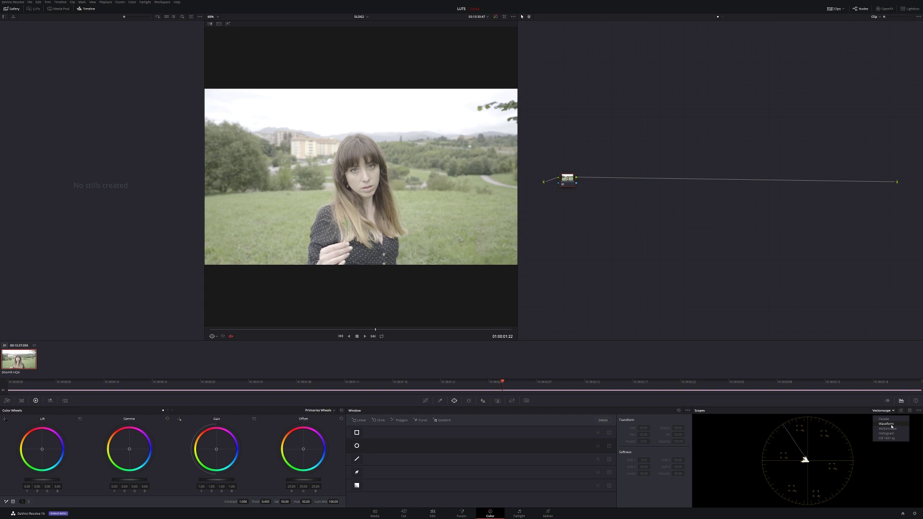
pyautogui.click(892, 425)
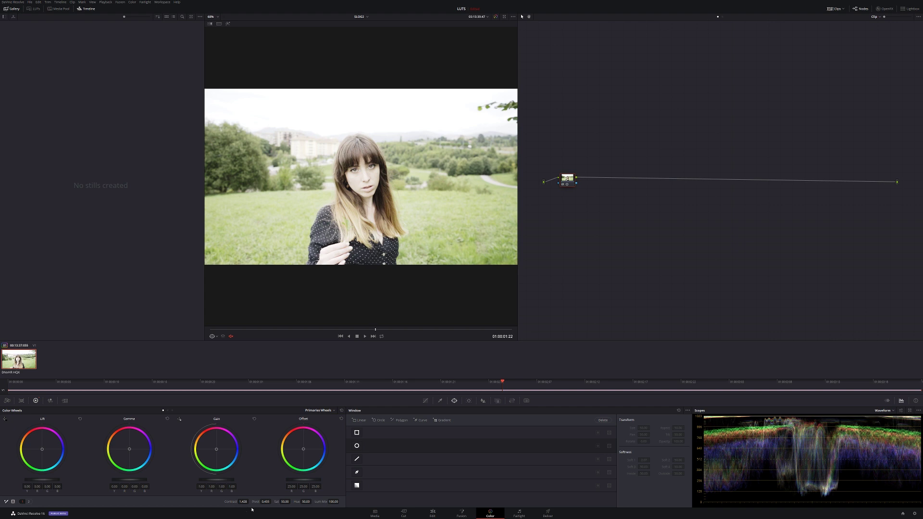
# - Set pivot to 0.777, lift to -0.06 and gamma to 0.04 for deeper shadows
pyautogui.moveTo(266, 502); pyautogui.dragTo(274, 501)
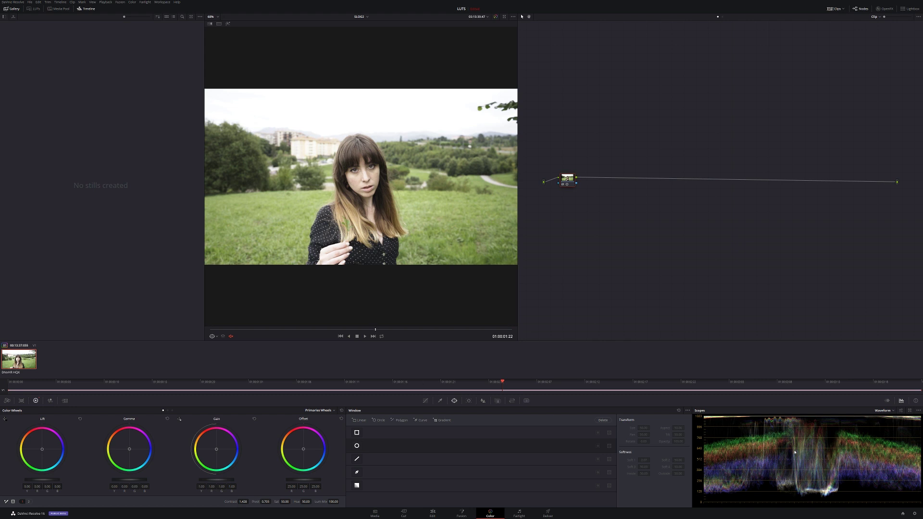
pyautogui.moveTo(266, 501); pyautogui.dragTo(250, 501)
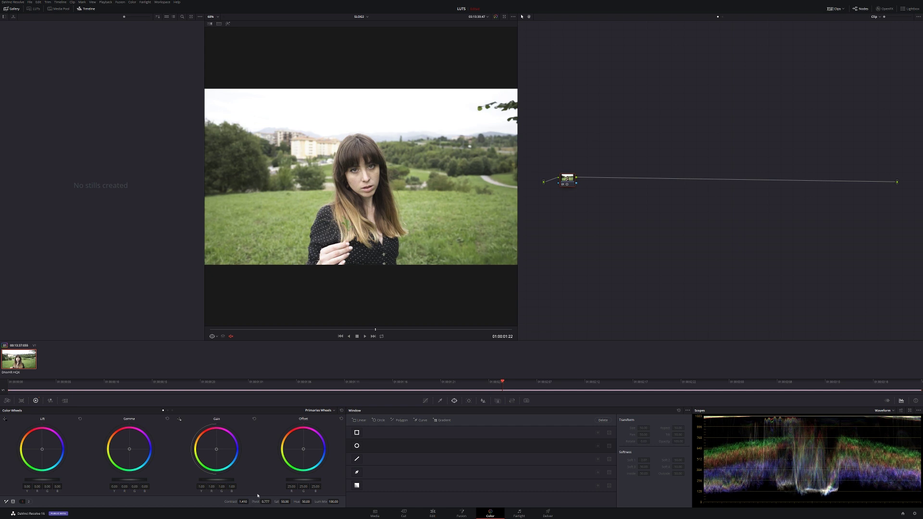
pyautogui.moveTo(43, 480); pyautogui.dragTo(39, 480)
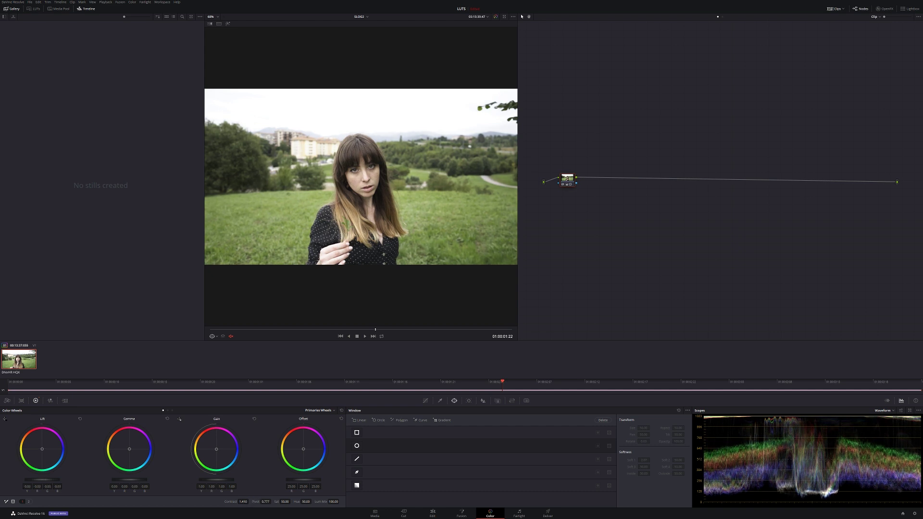
pyautogui.moveTo(125, 480); pyautogui.dragTo(134, 480)
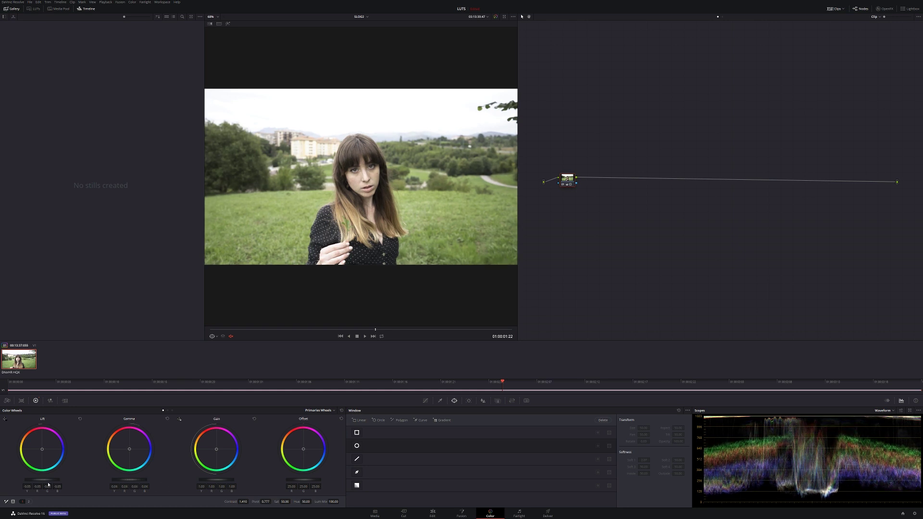
pyautogui.moveTo(41, 480); pyautogui.dragTo(40, 480)
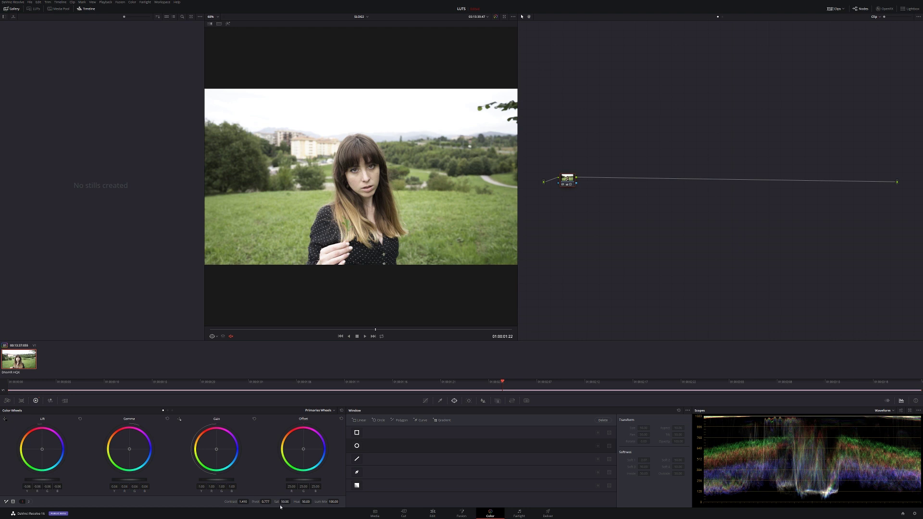
pyautogui.click(882, 411)
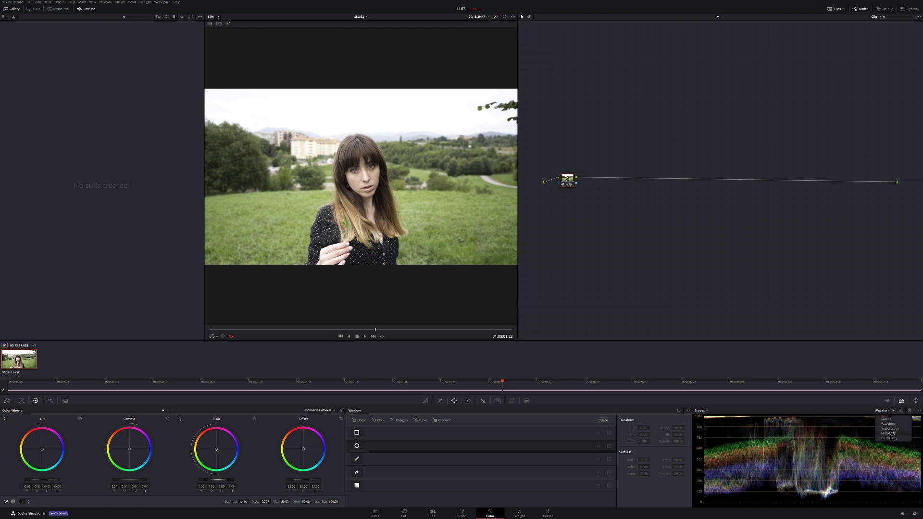
# - Switch the scope to Vectorscope and raise saturation to 73.60
pyautogui.click(891, 429)
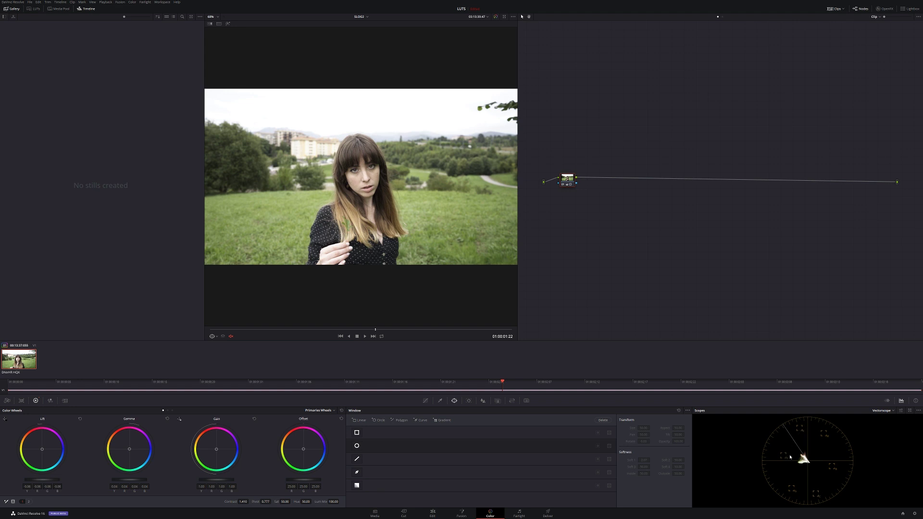
pyautogui.moveTo(283, 502); pyautogui.dragTo(291, 502)
pyautogui.moveTo(291, 502); pyautogui.dragTo(293, 502)
# - Compare the grade against the original with bypass, and hide the stills gallery to enlarge the viewer
pyautogui.click(496, 16)
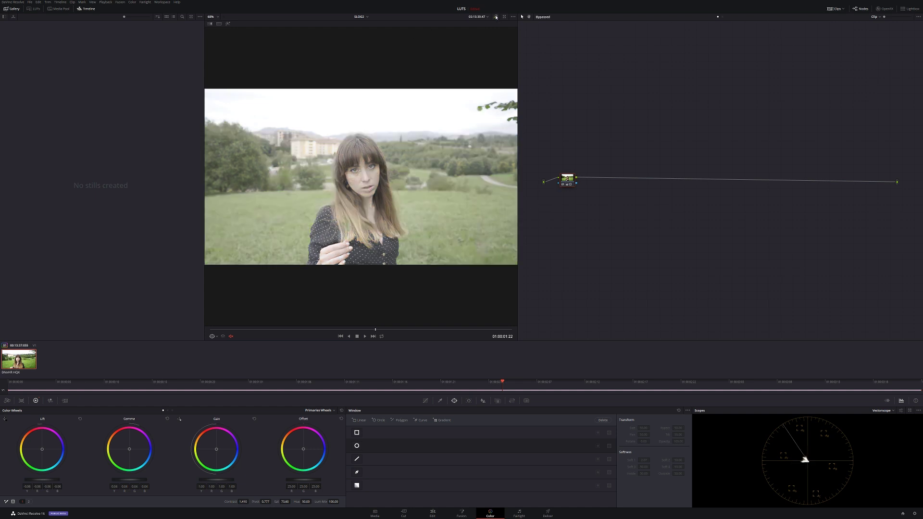
pyautogui.click(496, 17)
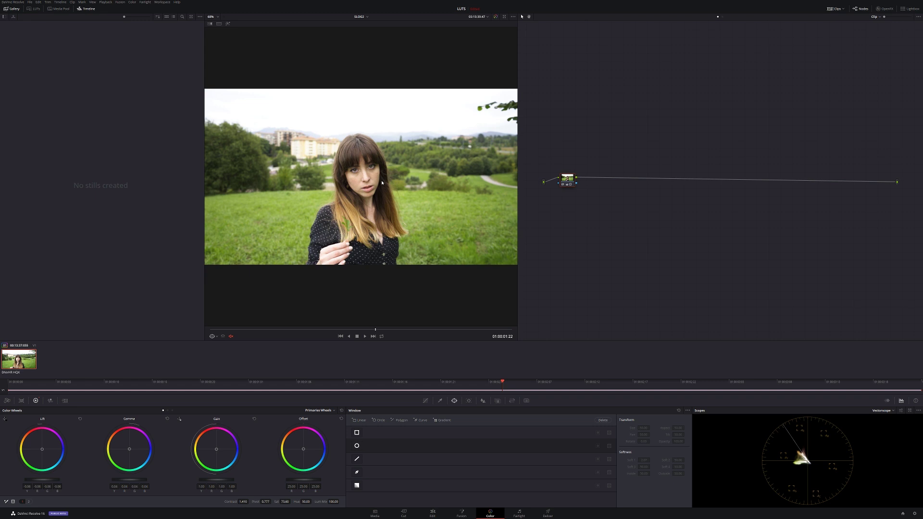
pyautogui.click(11, 9)
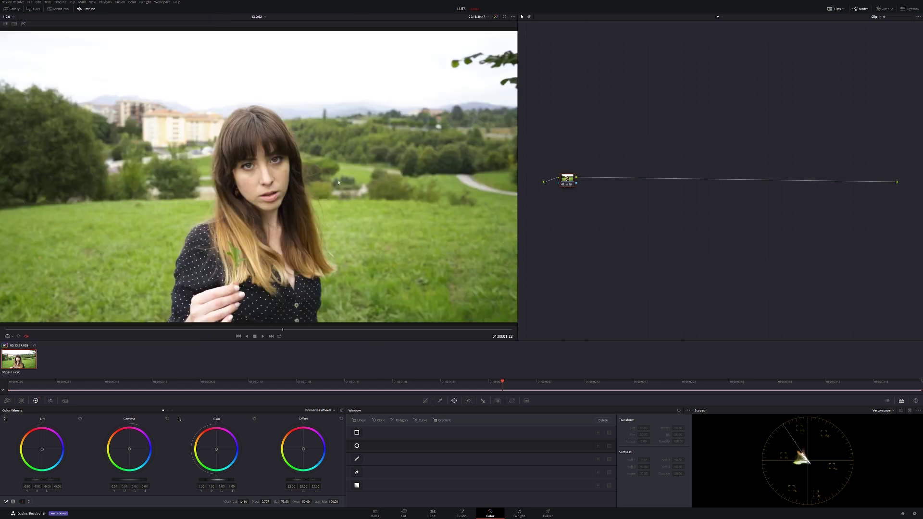
pyautogui.click(497, 17)
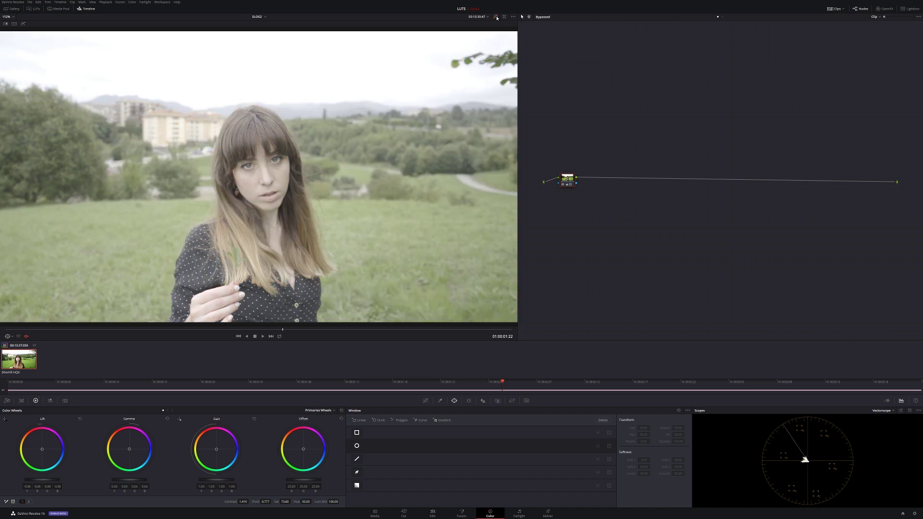
pyautogui.click(496, 17)
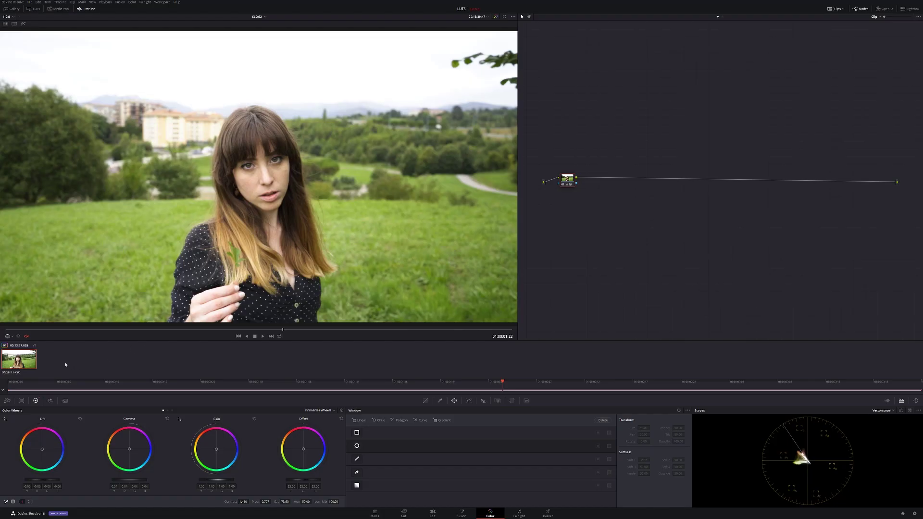
# - Check the clip's options menu, then return to the Media page
pyautogui.rightClick(19, 358)
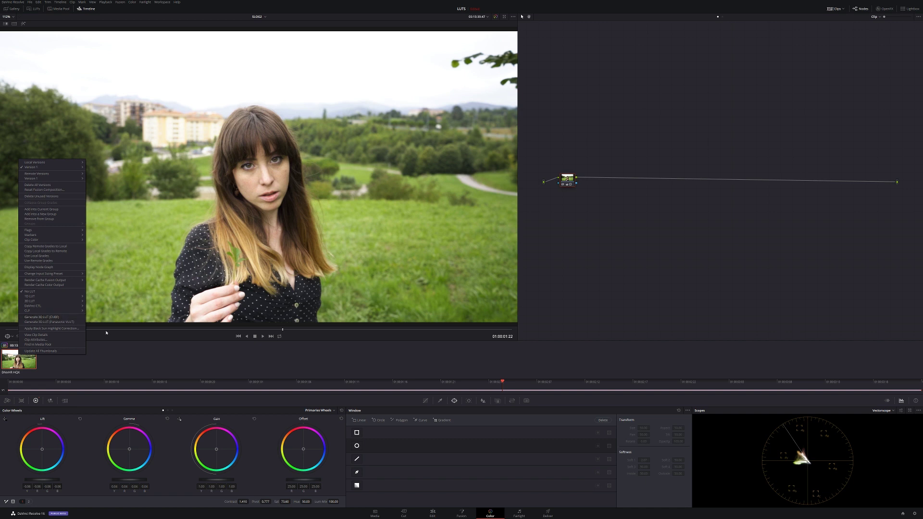
pyautogui.click(139, 375)
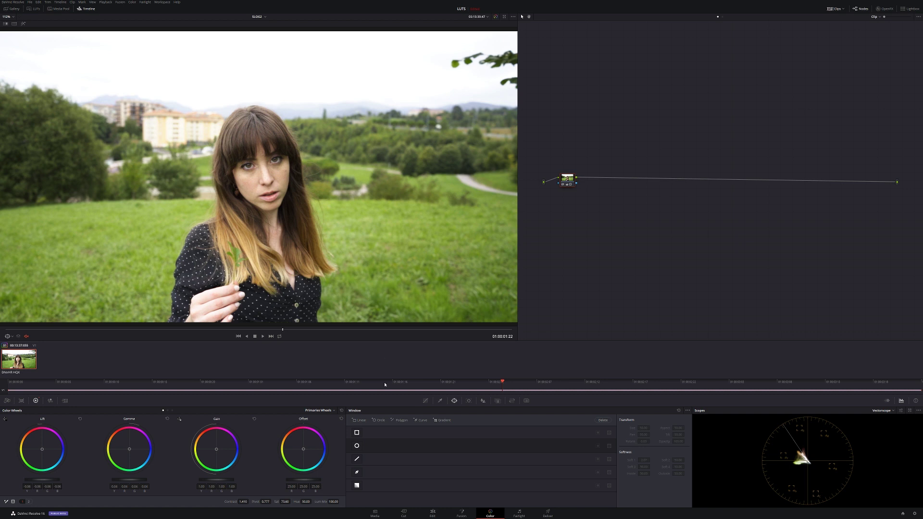
pyautogui.click(381, 514)
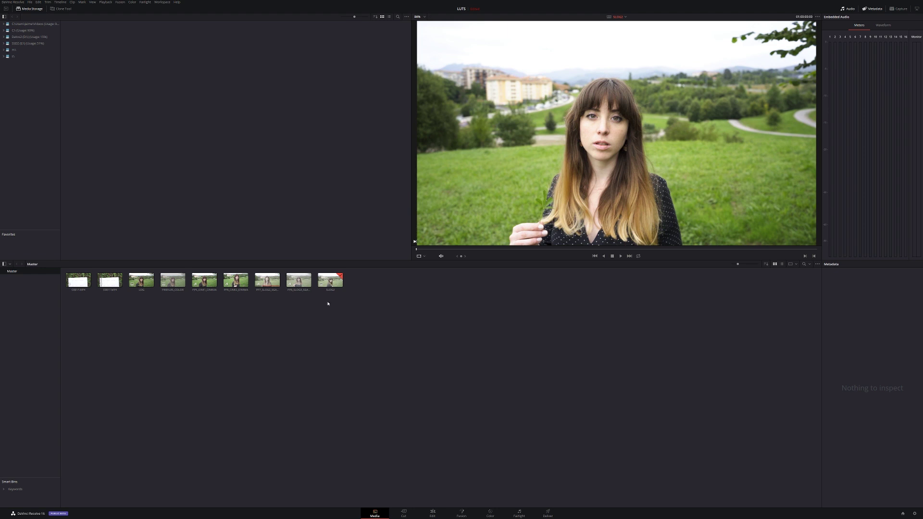
# - Assign the SONY_LUTS SLog2-to-709 3D LUT to the five SLOG2 clips
pyautogui.moveTo(191, 346); pyautogui.dragTo(384, 275)
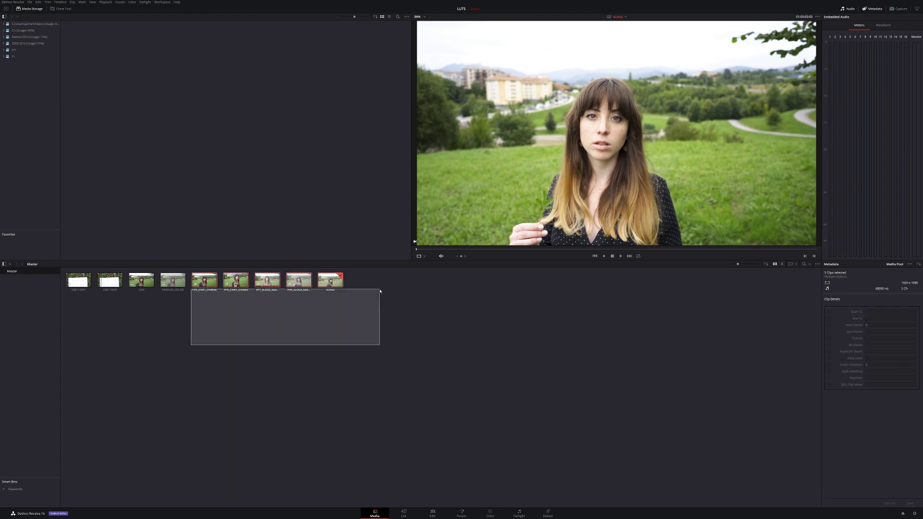
pyautogui.rightClick(312, 278)
pyautogui.moveTo(326, 340)
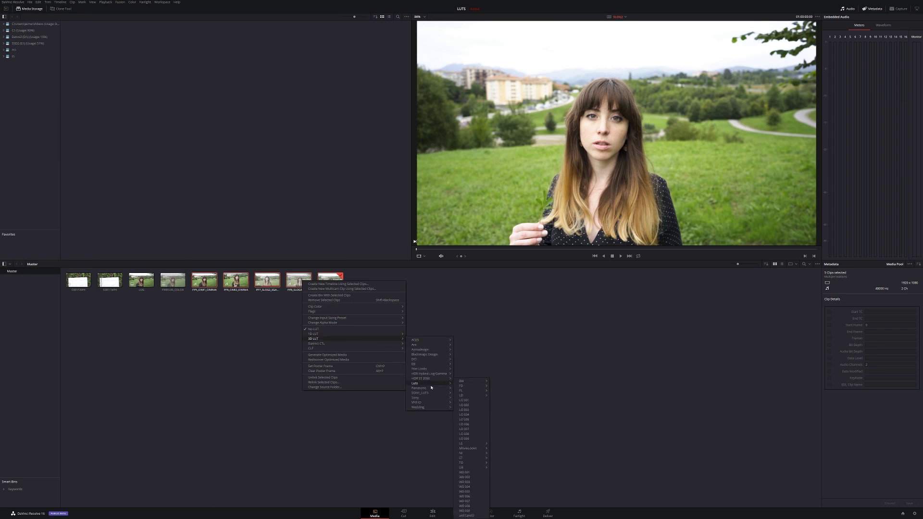
pyautogui.moveTo(431, 394)
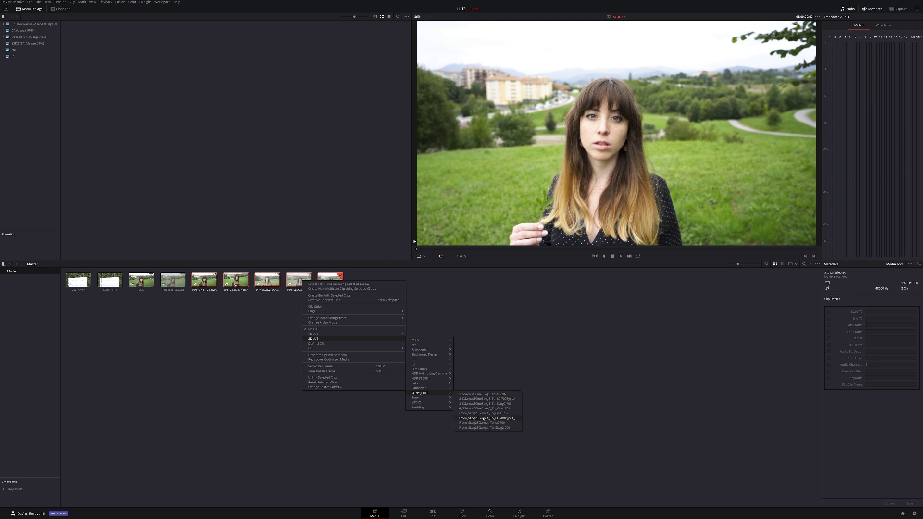
# - Deselect the clips and switch to the Edit page
pyautogui.click(308, 452)
pyautogui.click(309, 451)
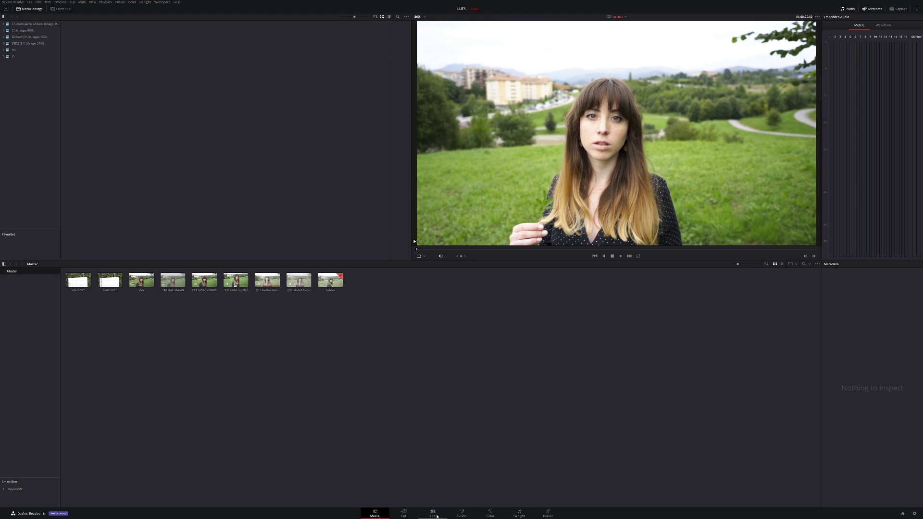
pyautogui.click(433, 513)
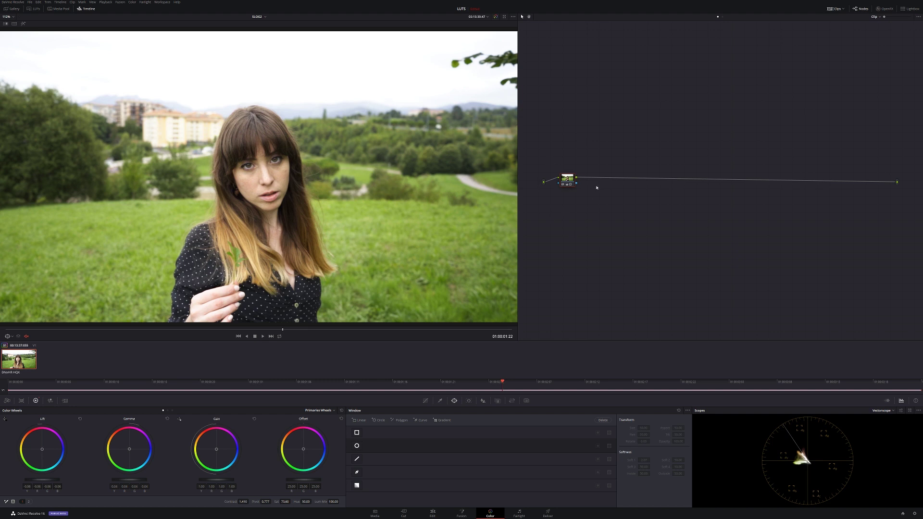
# - Label the clip's corrector node 'SLOG 2 - REC709'
pyautogui.moveTo(568, 179); pyautogui.dragTo(571, 179)
pyautogui.rightClick(574, 178)
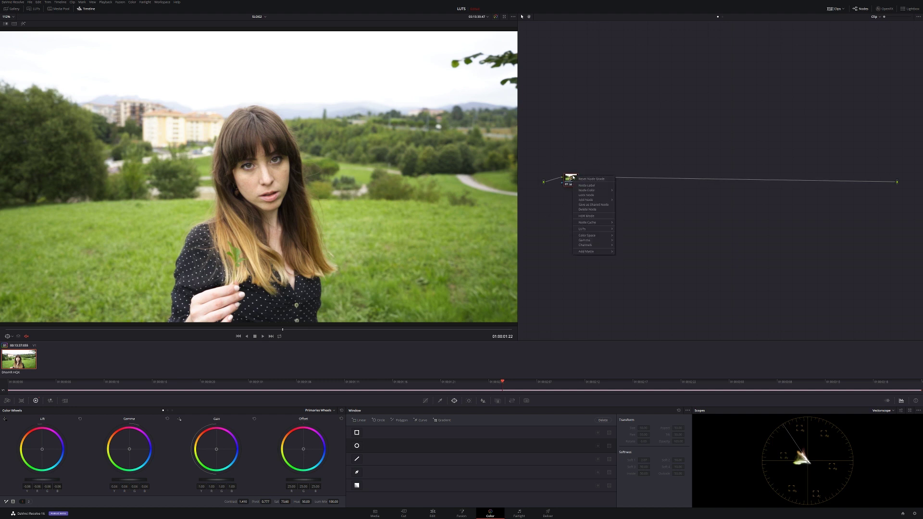
pyautogui.click(570, 178)
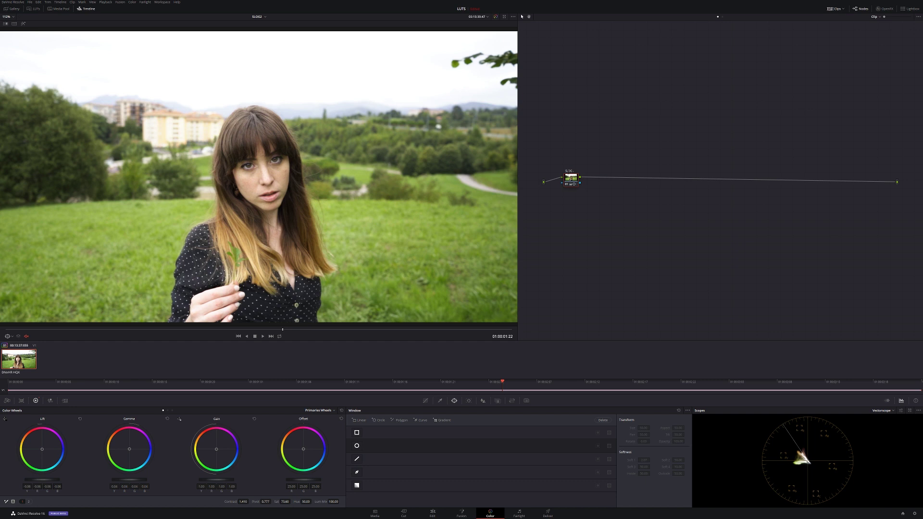
pyautogui.scroll(3, 598, 212)
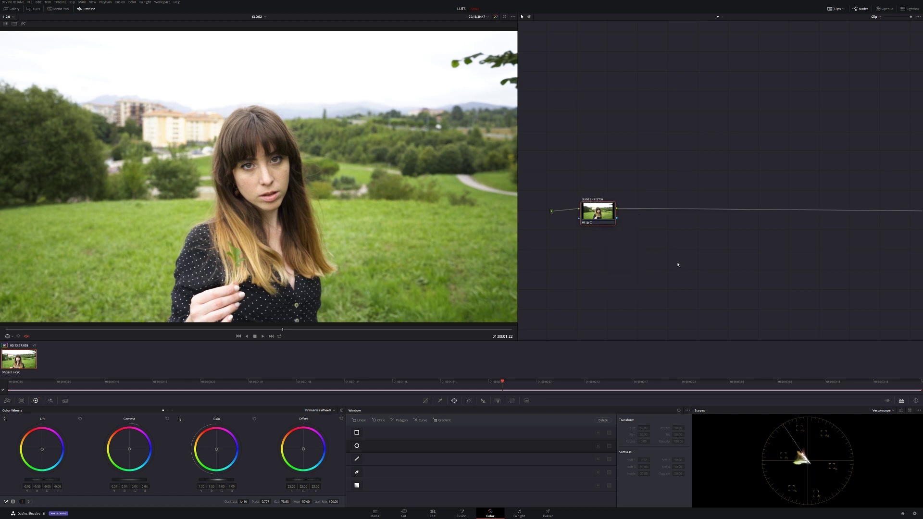
# - Add a serial node and warm it with Temperature 410 and Tint 11.50
pyautogui.hotkey('alt', 's')
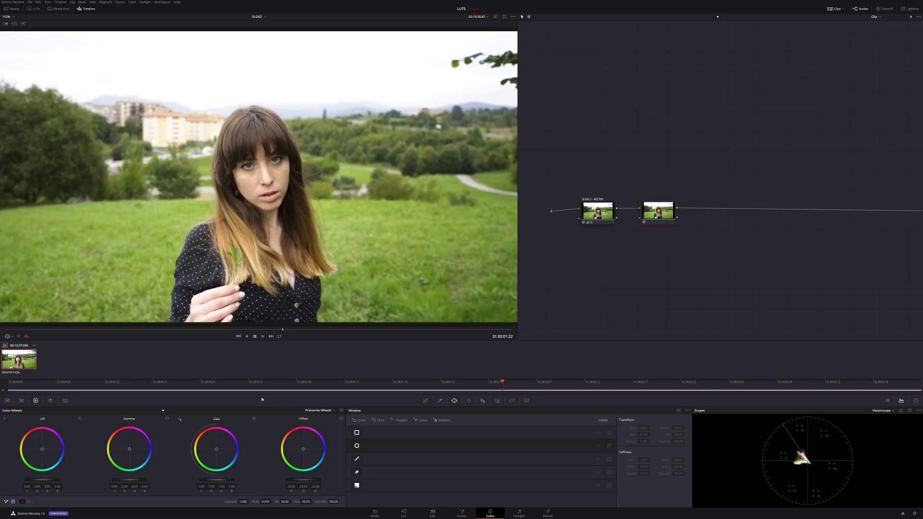
pyautogui.click(29, 502)
pyautogui.moveTo(186, 502); pyautogui.dragTo(195, 502)
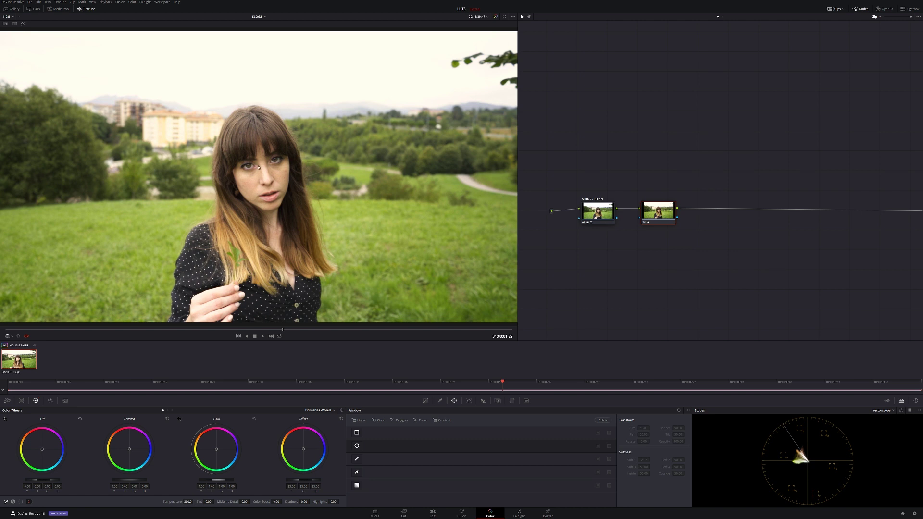
pyautogui.moveTo(208, 502); pyautogui.dragTo(215, 502)
# - Label node 02 'PRIMARY CC' and add a third serial node, 03, after it
pyautogui.rightClick(661, 212)
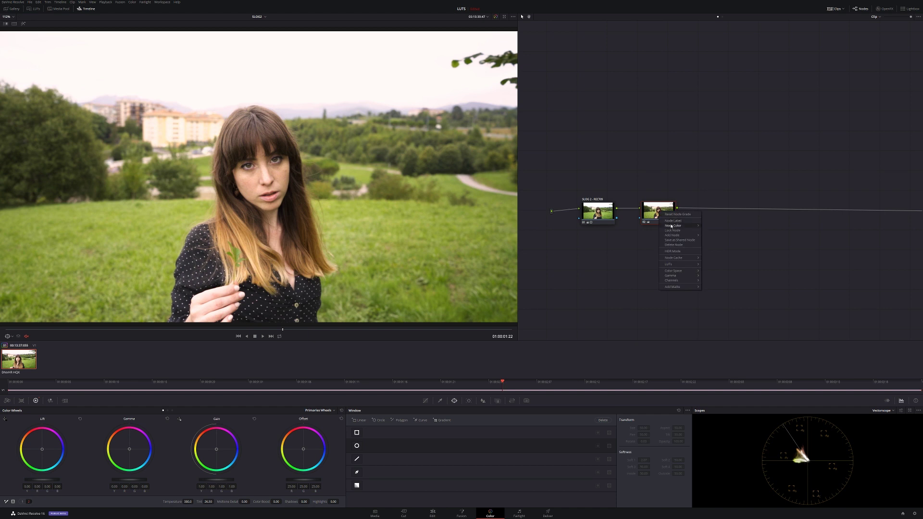
pyautogui.click(673, 222)
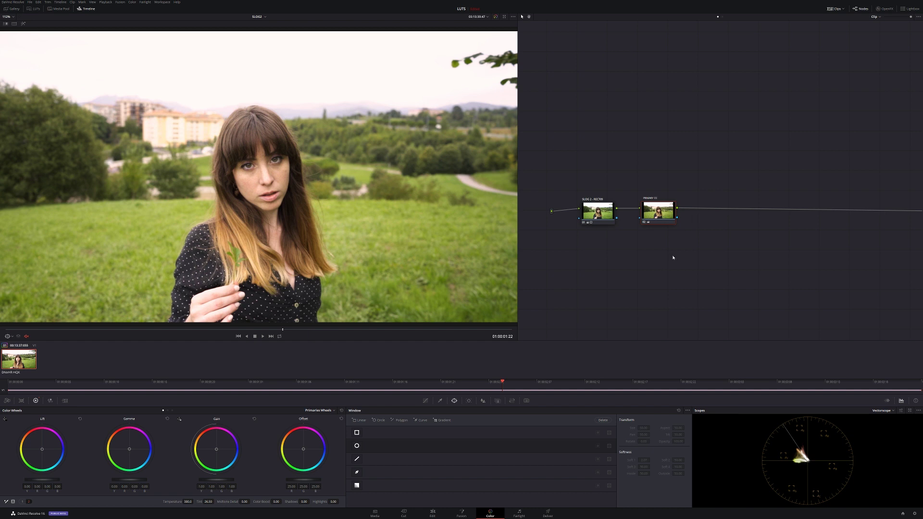
pyautogui.click(662, 220)
pyautogui.hotkey('alt', 's')
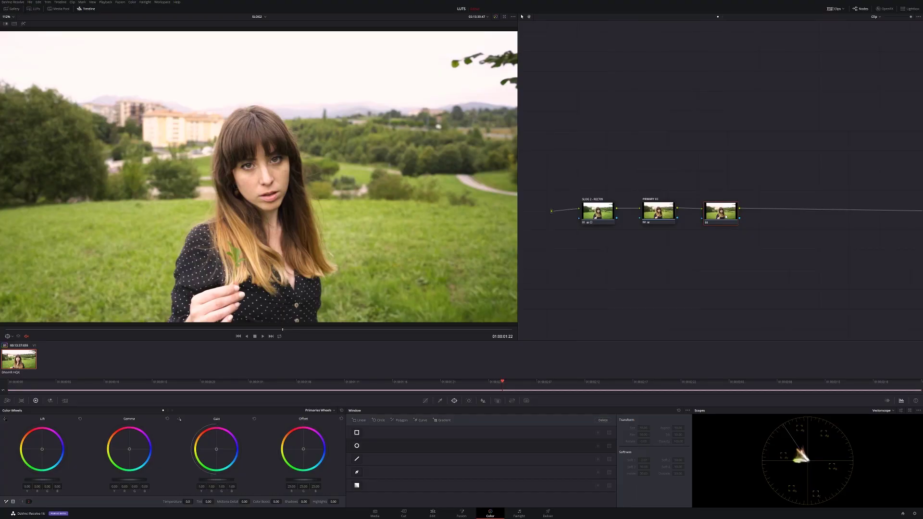
pyautogui.moveTo(728, 212); pyautogui.dragTo(726, 211)
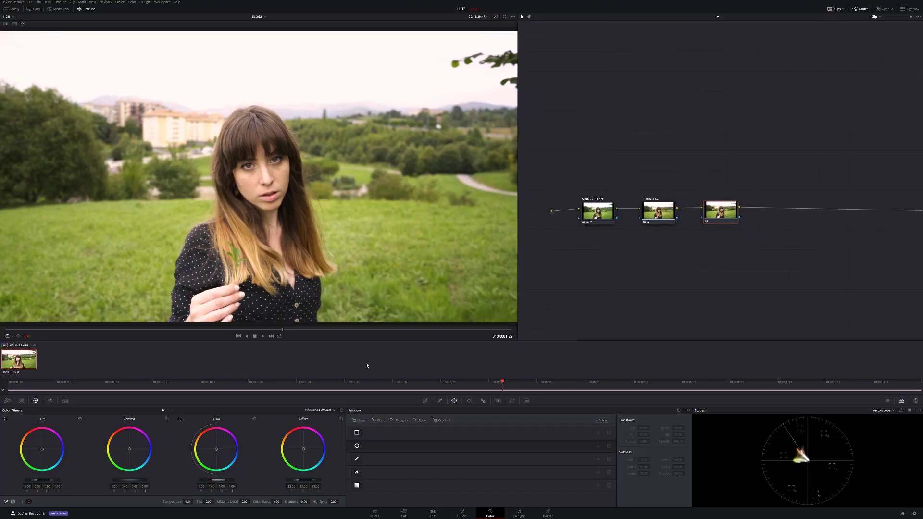
# - Qualify the face skin tones on node 03 with Hue Width 16 and Blur Radius 44
pyautogui.click(441, 401)
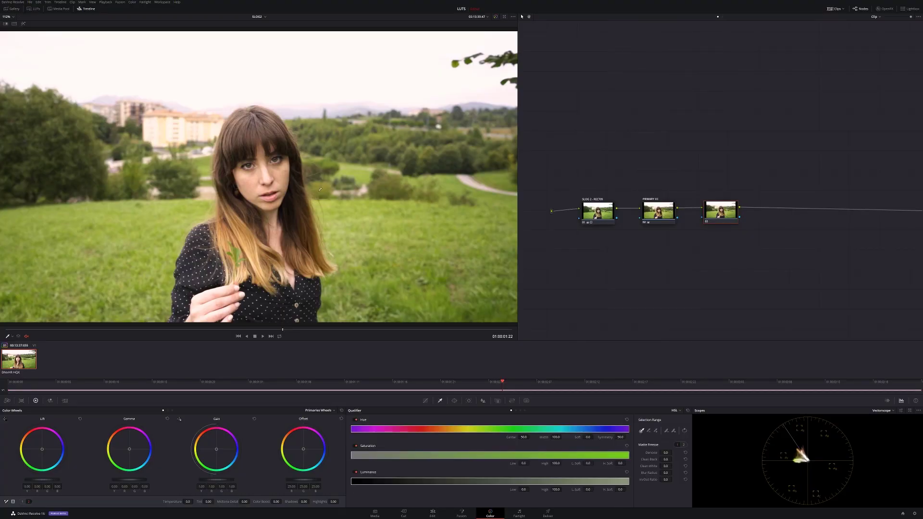
pyautogui.click(254, 188)
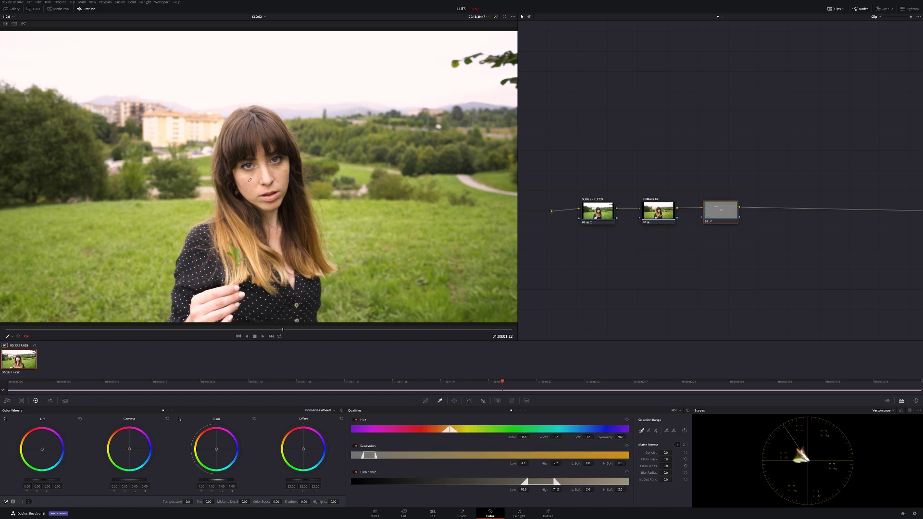
pyautogui.hotkey('shift', 'h')
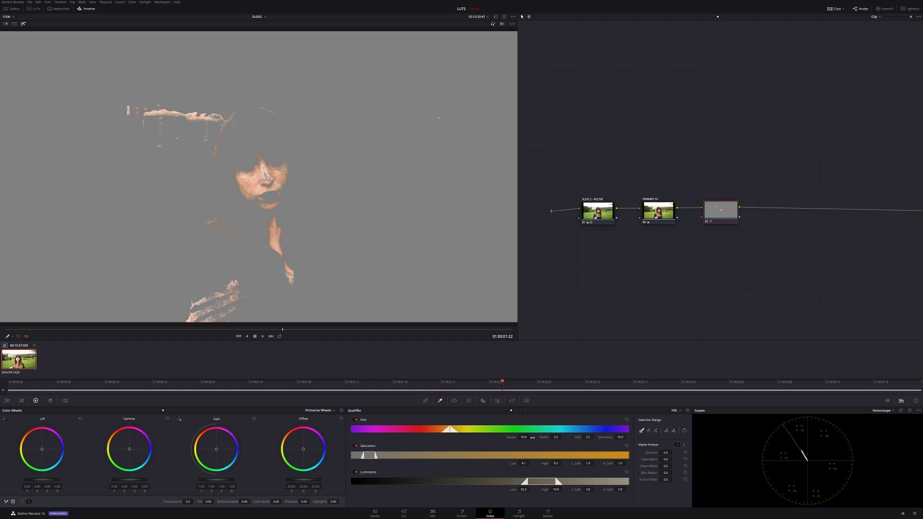
pyautogui.moveTo(551, 437); pyautogui.dragTo(563, 437)
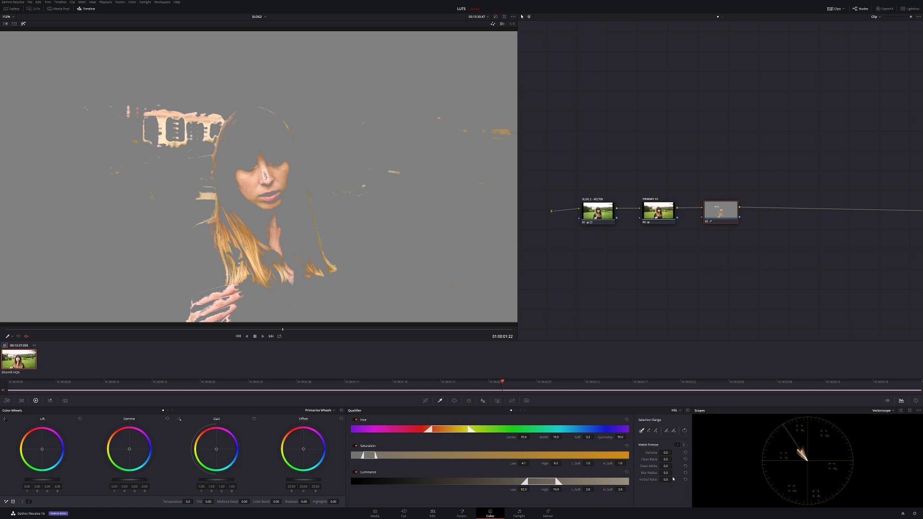
pyautogui.moveTo(666, 472); pyautogui.dragTo(674, 474)
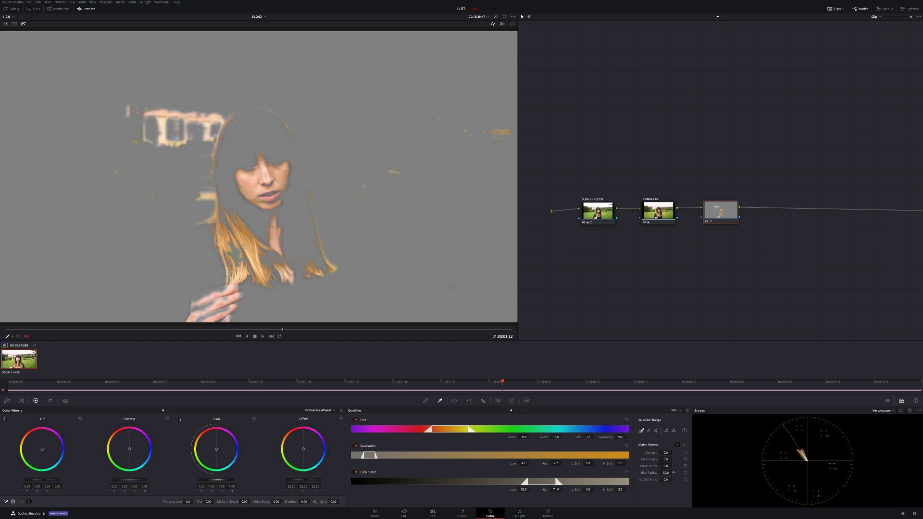
pyautogui.click(25, 24)
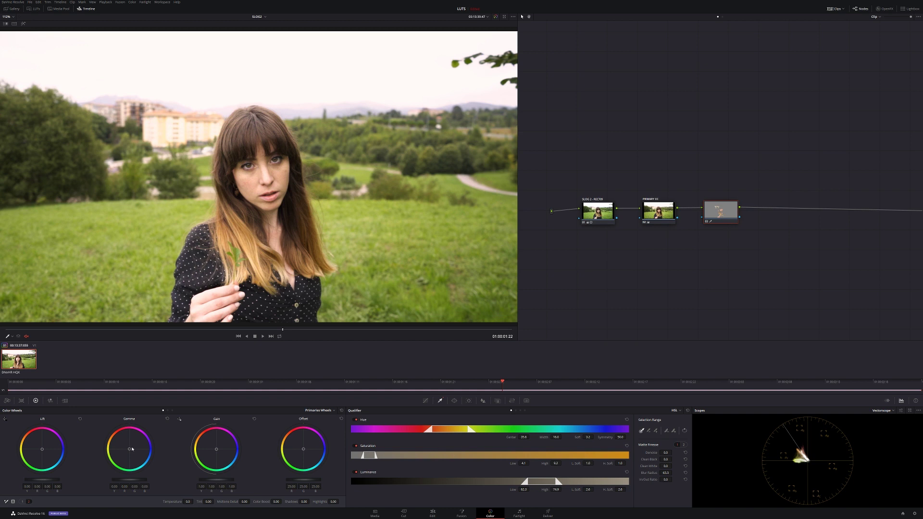
# - Slightly adjust the skin node's Gamma and Gain balance, then add a parallel node with a mixer
pyautogui.moveTo(130, 448); pyautogui.dragTo(132, 448)
pyautogui.moveTo(131, 448); pyautogui.dragTo(129, 448)
pyautogui.moveTo(217, 449); pyautogui.dragTo(216, 449)
pyautogui.hotkey('alt', 'p')
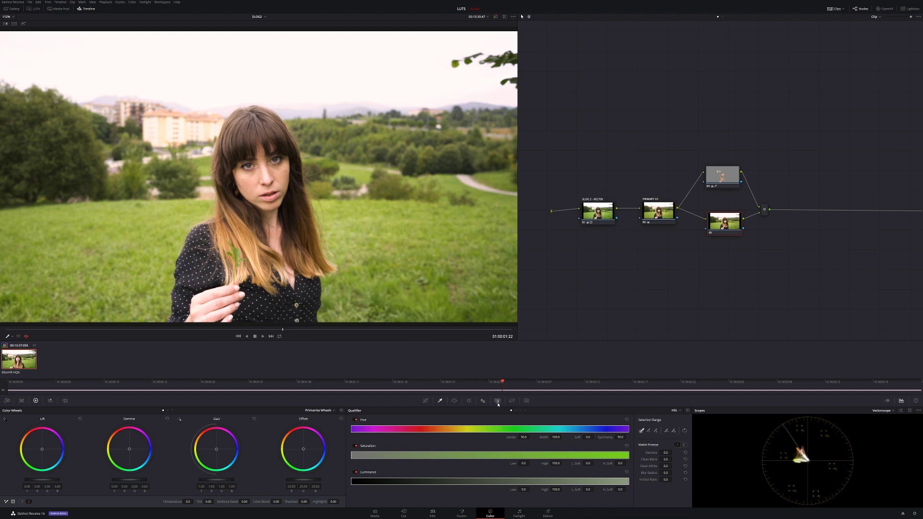
# - Qualify the grass with Hue Width 11.7, Sat Low 0, Lum Low 41 and a softly blurred matte
pyautogui.click(114, 229)
pyautogui.click(23, 24)
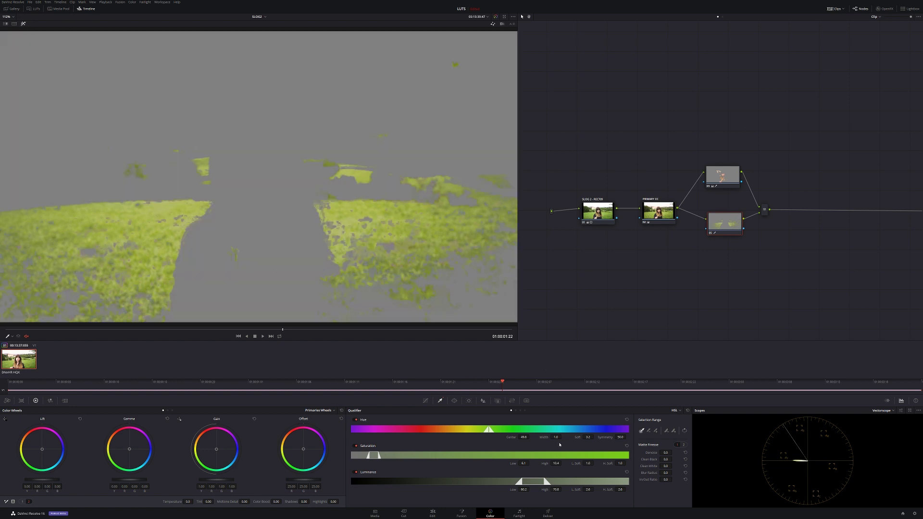
pyautogui.moveTo(556, 438); pyautogui.dragTo(563, 438)
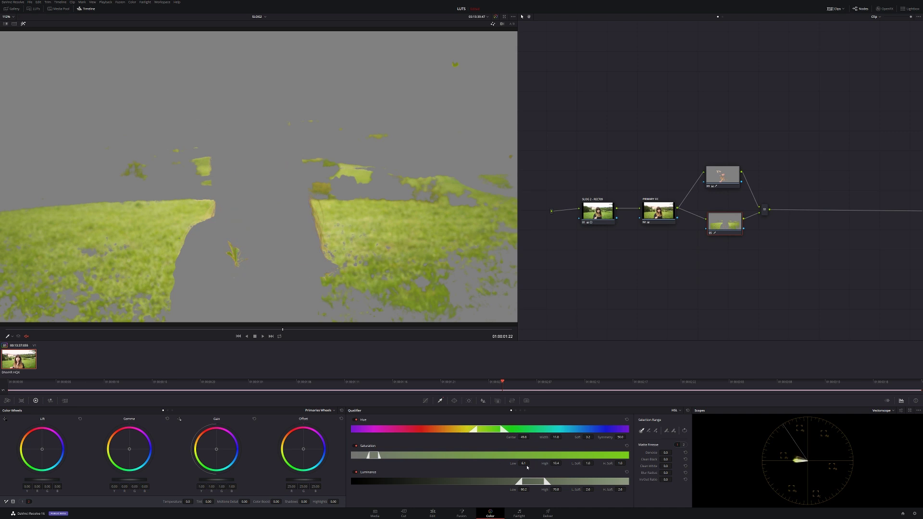
pyautogui.moveTo(524, 463); pyautogui.dragTo(562, 464)
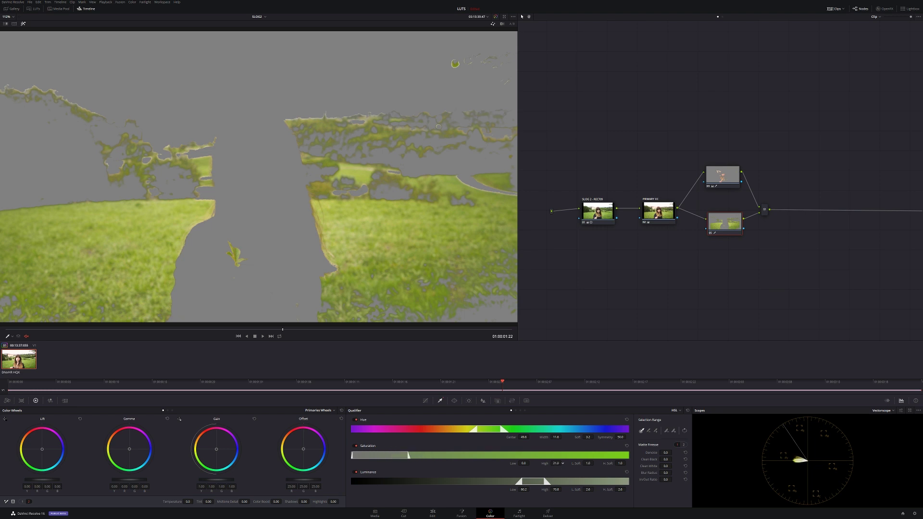
pyautogui.moveTo(524, 489); pyautogui.dragTo(527, 489)
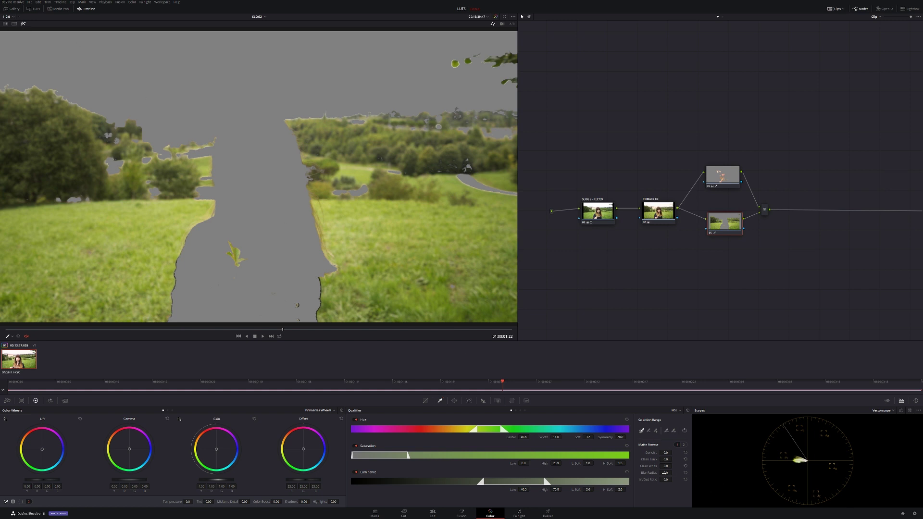
pyautogui.moveTo(674, 474); pyautogui.dragTo(674, 473)
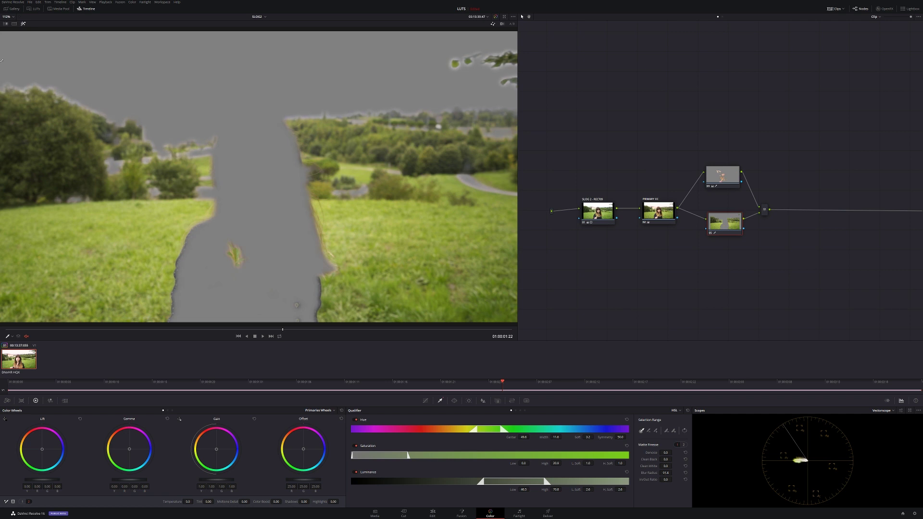
pyautogui.click(23, 24)
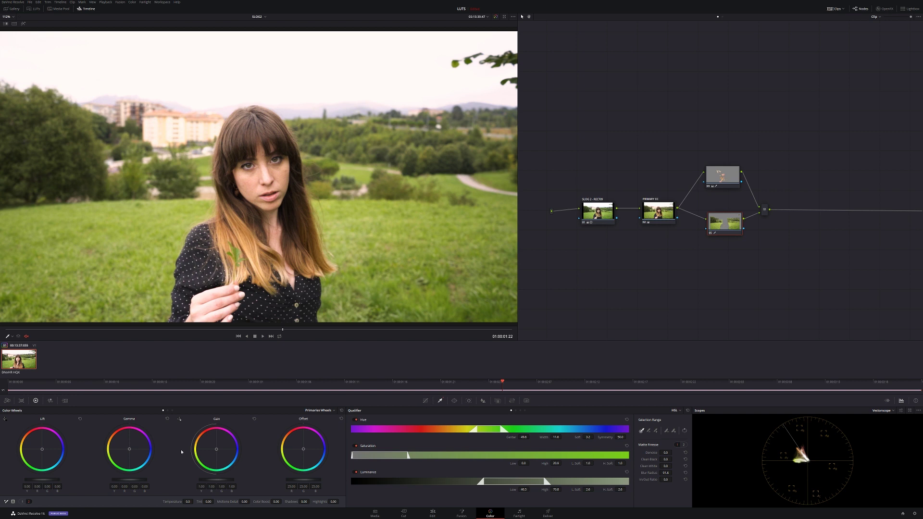
# - Warm the grass node's gamma toward yellow and lower its saturation to 20.80
pyautogui.moveTo(129, 450); pyautogui.dragTo(123, 441)
pyautogui.click(22, 501)
pyautogui.moveTo(285, 501); pyautogui.dragTo(292, 502)
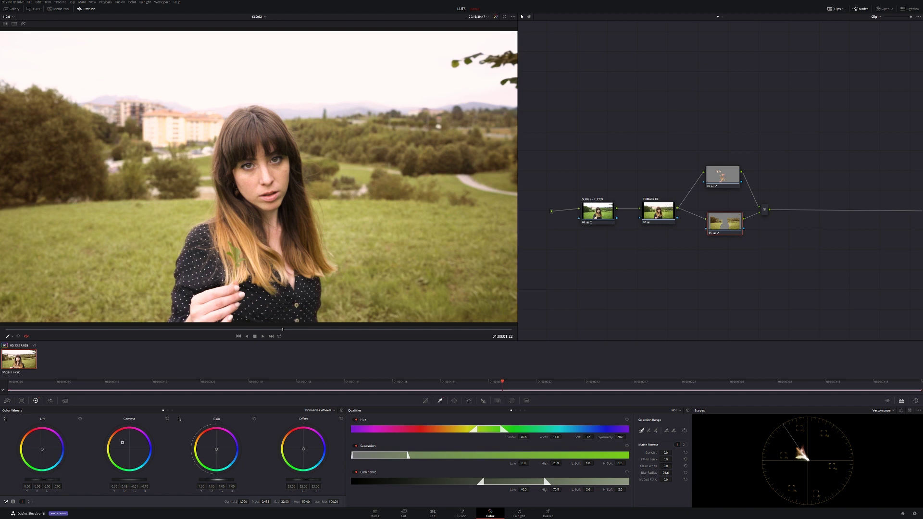
pyautogui.moveTo(122, 442); pyautogui.dragTo(126, 443)
# - Toggle the grass node off and on to compare before and after, then deselect all nodes
pyautogui.click(710, 233)
pyautogui.click(710, 234)
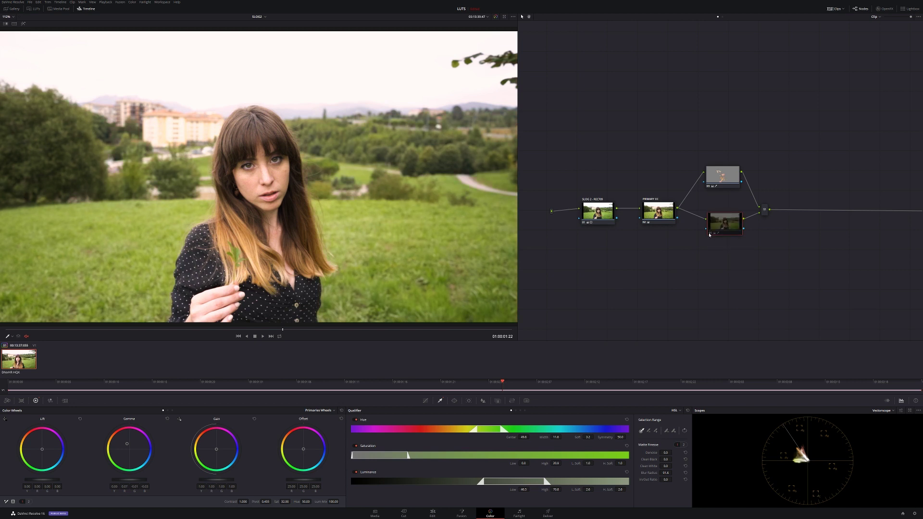
pyautogui.click(710, 233)
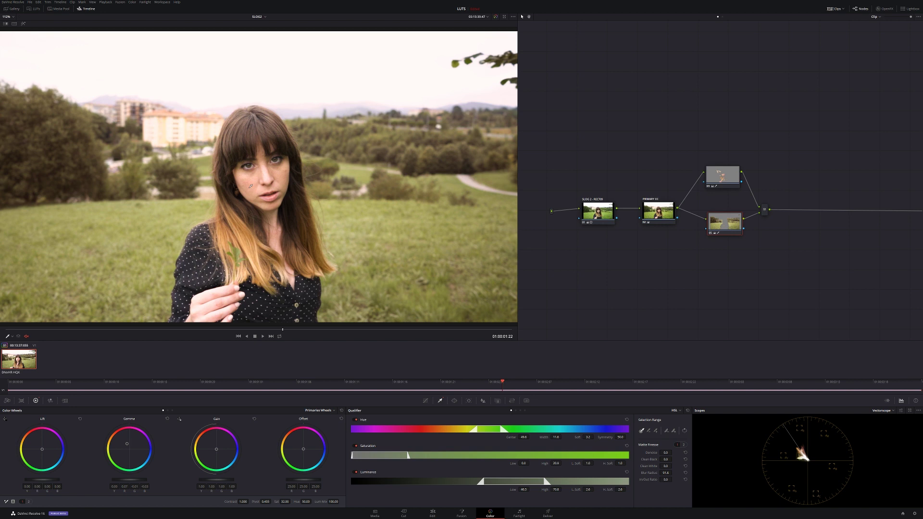
pyautogui.click(712, 235)
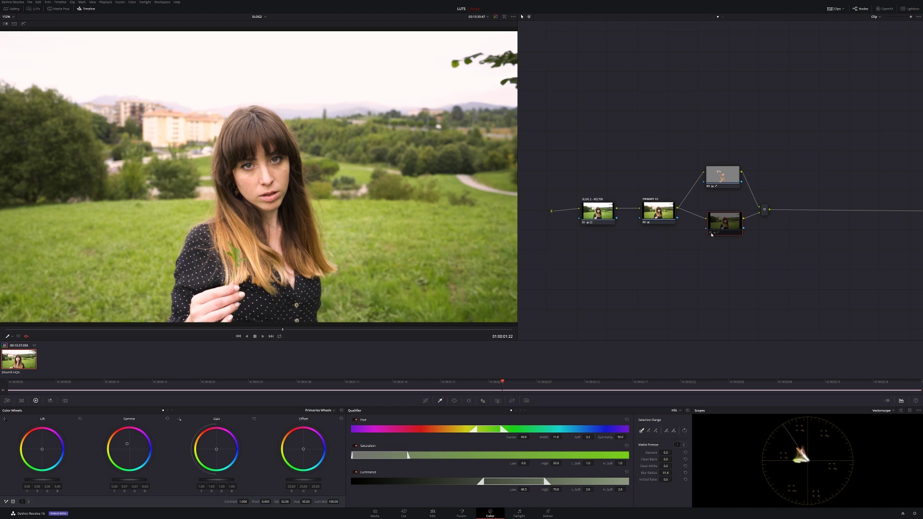
pyautogui.click(698, 254)
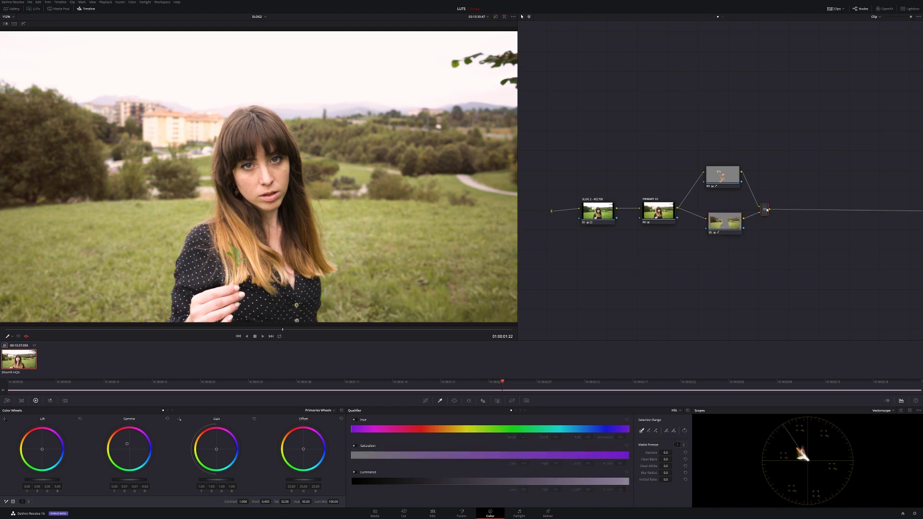
# - Add serial node 06 after the parallel mixer and bring up the LUT browser
pyautogui.hotkey('alt', 's')
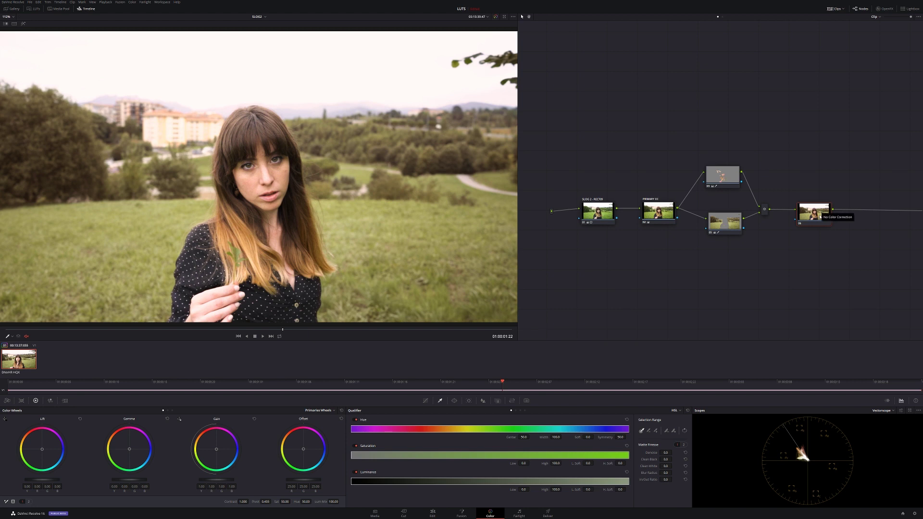
pyautogui.click(11, 8)
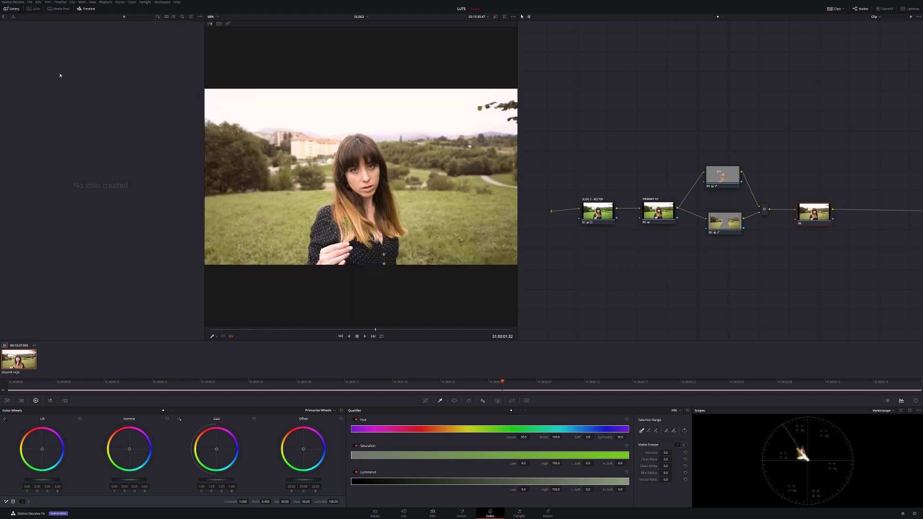
pyautogui.click(34, 9)
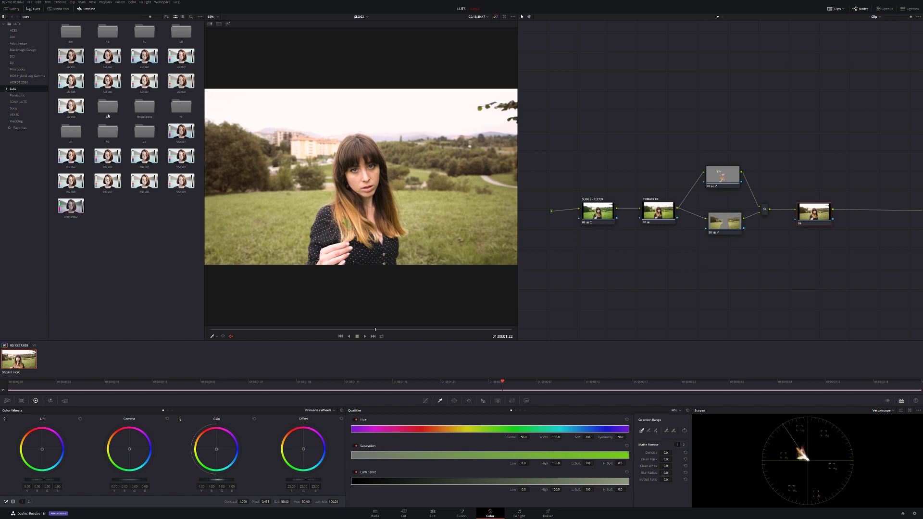
# - Apply the LS 001 LUT from the LS folder to node 06 and hide the LUT panel
pyautogui.doubleClick(108, 115)
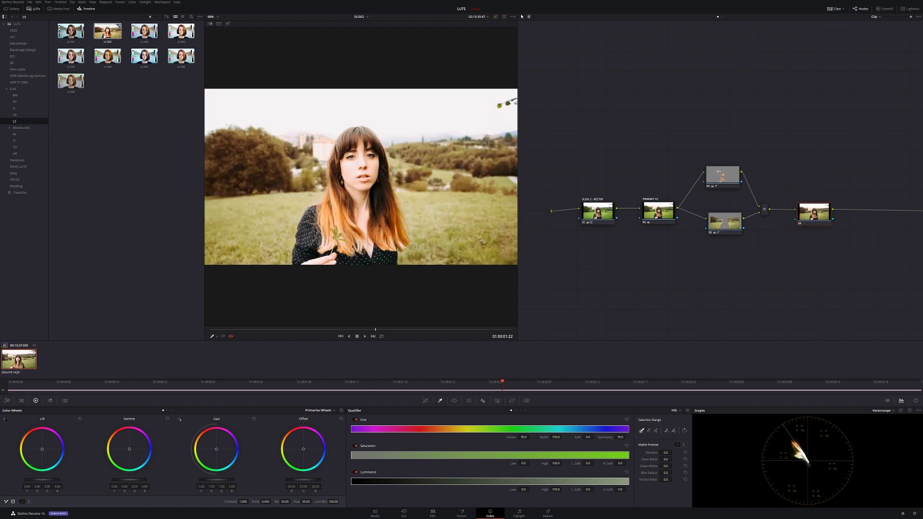
pyautogui.doubleClick(71, 31)
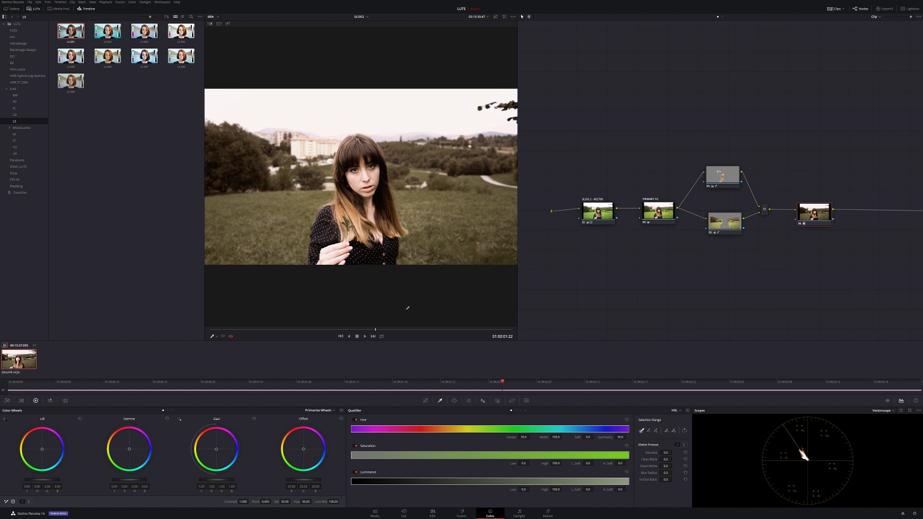
pyautogui.hotkey('alt', 'f')
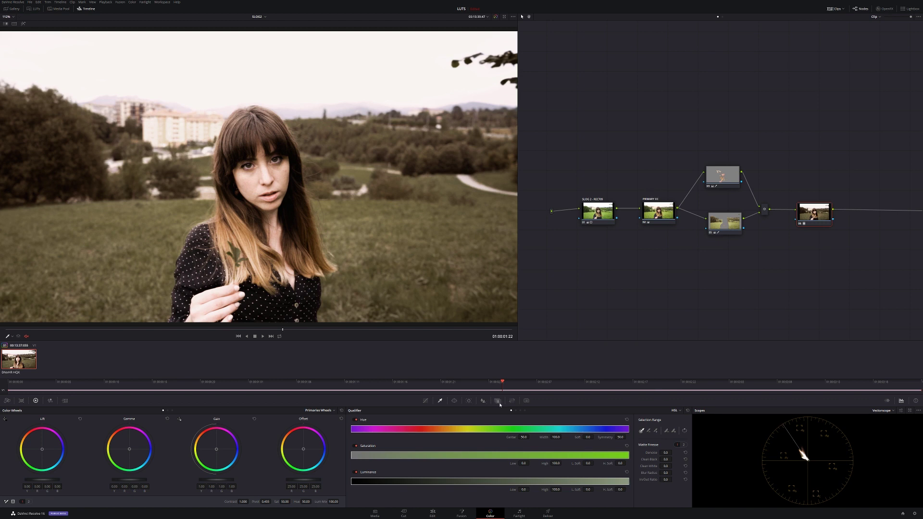
# - Lower the LUT node's Key Output Gain to weaken its effect, then scrub back a few frames
pyautogui.click(498, 401)
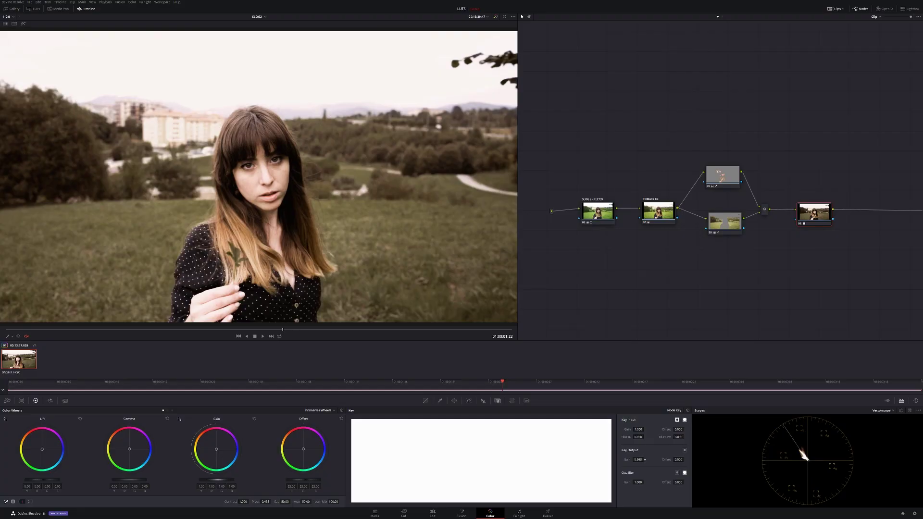
pyautogui.moveTo(638, 460)
pyautogui.mouseDown()
pyautogui.moveTo(620, 459)
pyautogui.moveTo(645, 460)
pyautogui.mouseUp()
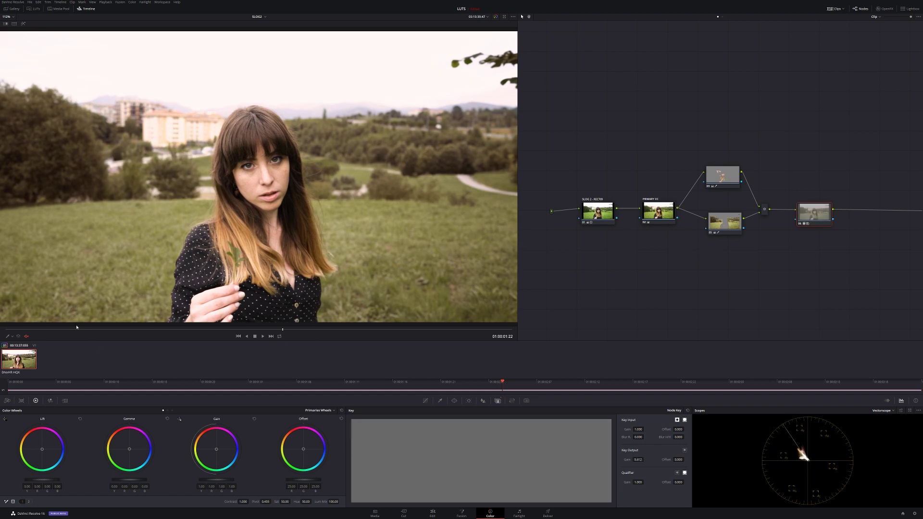
pyautogui.moveTo(76, 329); pyautogui.dragTo(66, 330)
pyautogui.moveTo(71, 332); pyautogui.dragTo(66, 335)
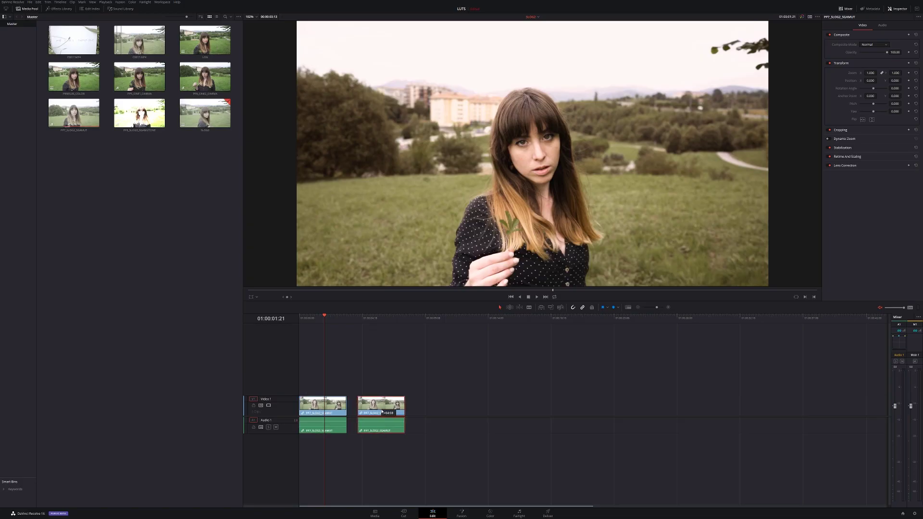
# - Select the second timeline clip on the Color page and reset all its grades and nodes
pyautogui.click(378, 329)
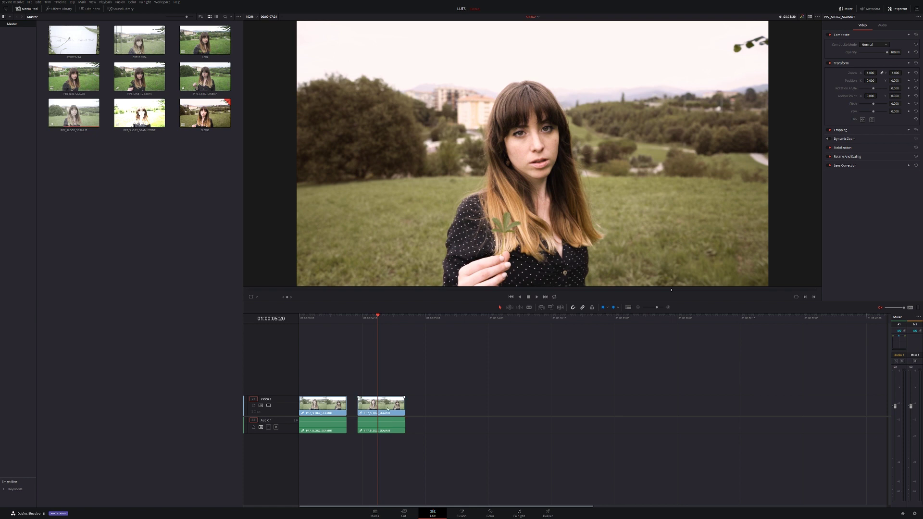
pyautogui.click(491, 514)
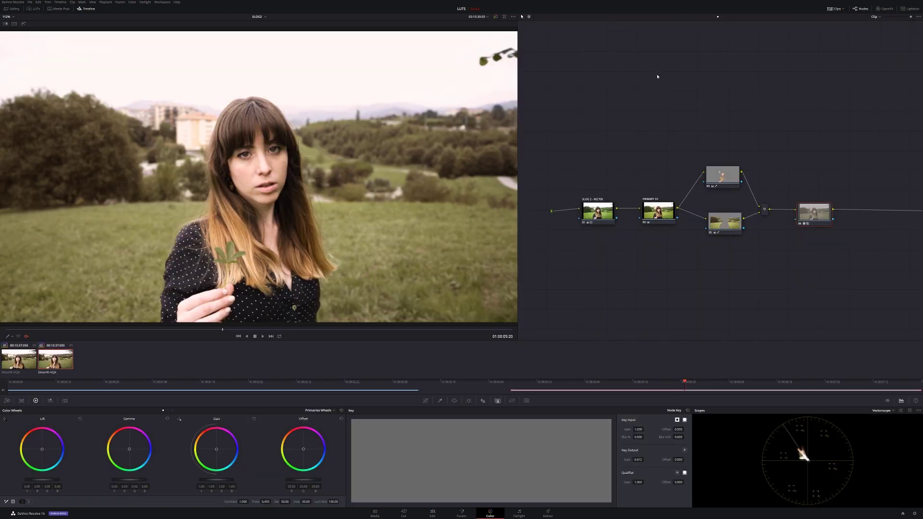
pyautogui.click(636, 170)
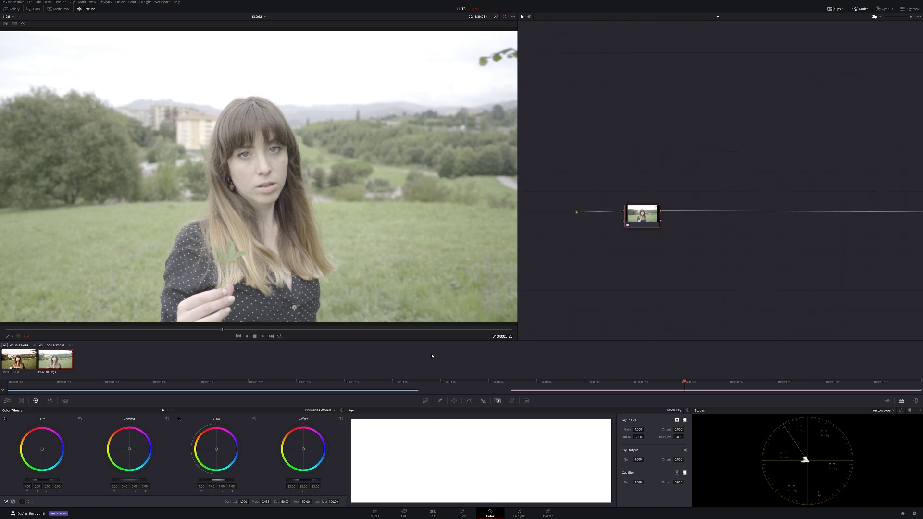
# - Apply a LUT to the second clip's node 01, then return to the graded clip 01
pyautogui.click(37, 9)
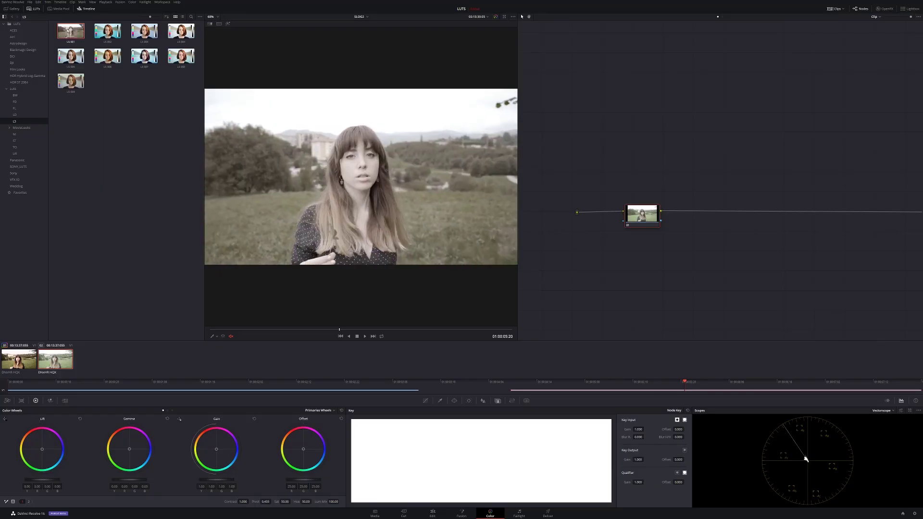
pyautogui.doubleClick(67, 34)
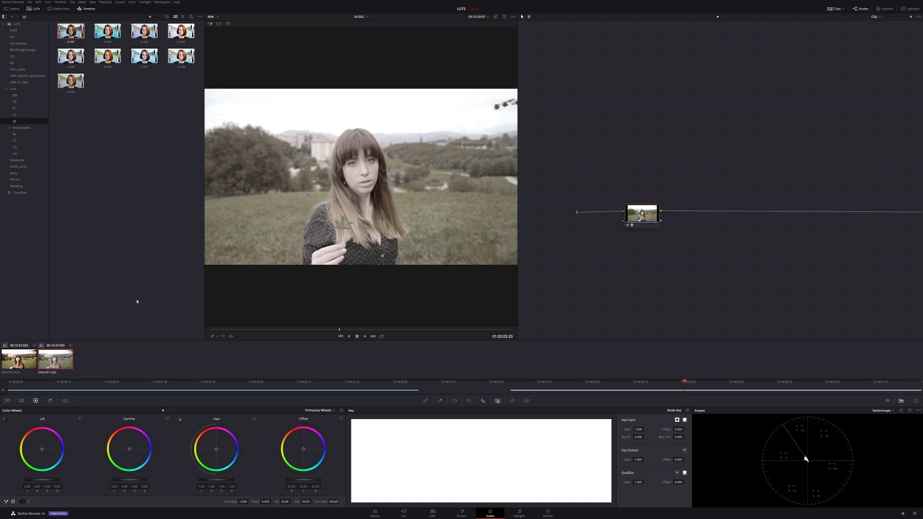
pyautogui.click(35, 360)
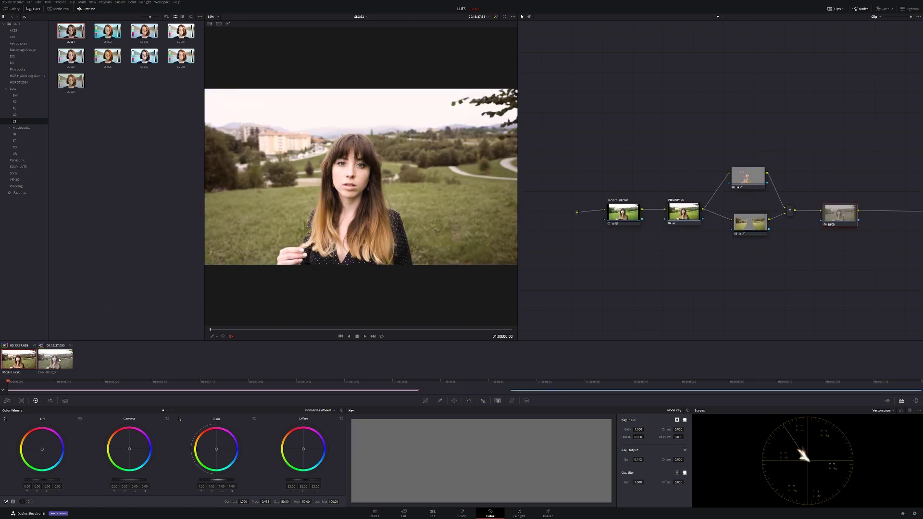
# - Select clip 02 in the clip strip to view its single LUT node again
pyautogui.click(59, 360)
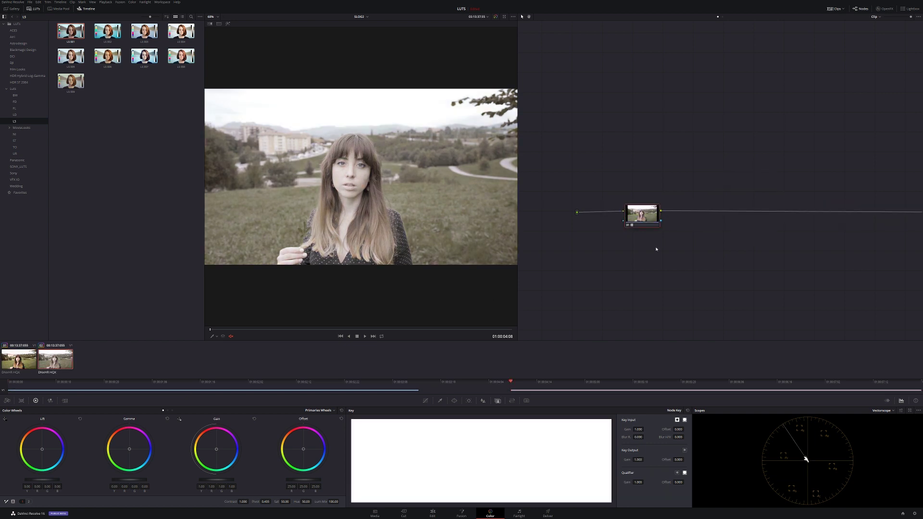